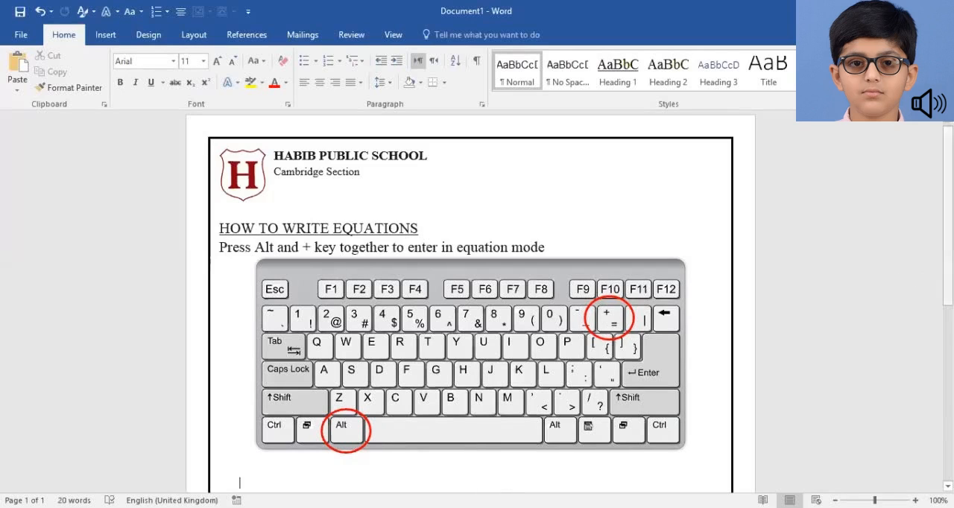
Insert a new centred equation at font size 72 on the empty line below the keyboard picture
{"action": "scroll", "coordinate": [476, 298], "scroll_direction": "down", "scroll_amount": 3}
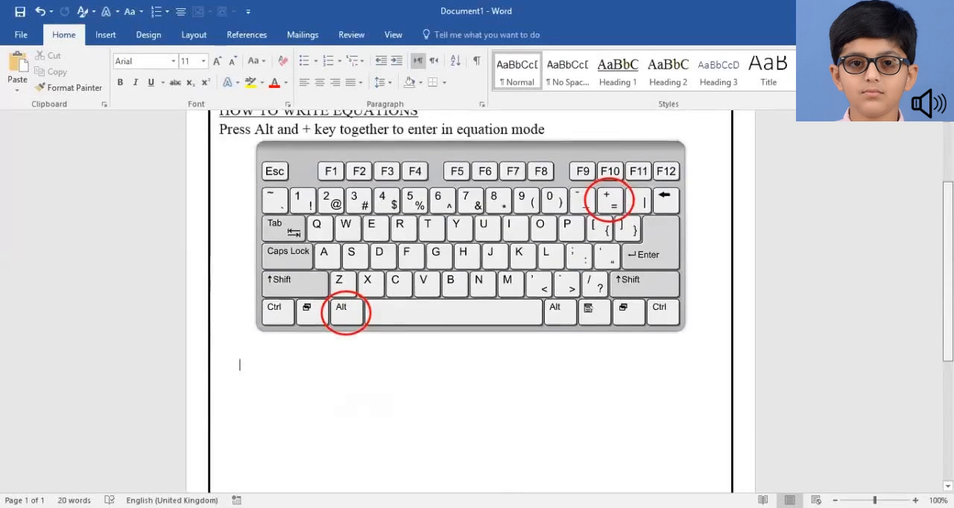
{"action": "scroll", "coordinate": [477, 298], "scroll_direction": "down", "scroll_amount": 2}
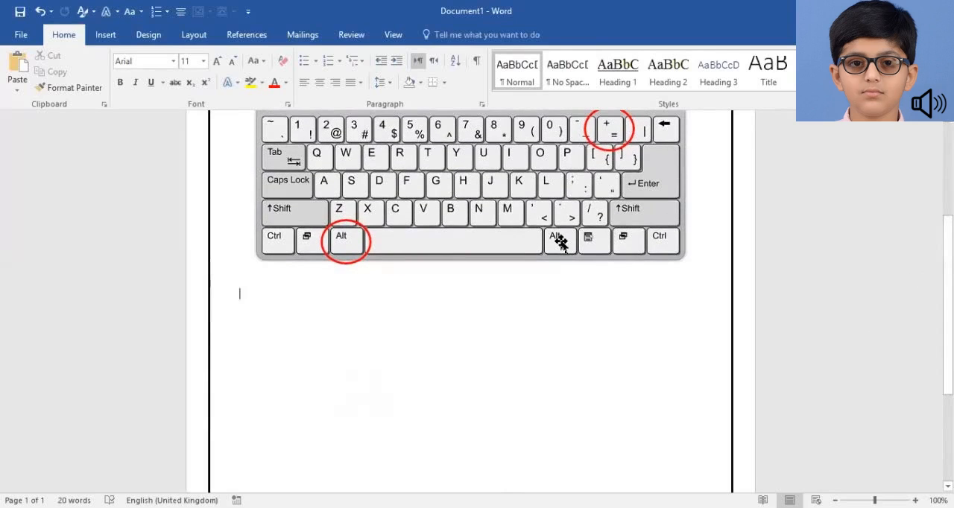
{"action": "left_click", "coordinate": [216, 67]}
{"action": "left_click", "coordinate": [217, 67]}
{"action": "left_click", "coordinate": [217, 68]}
{"action": "left_click", "coordinate": [217, 67]}
{"action": "left_click", "coordinate": [216, 67]}
{"action": "left_click", "coordinate": [217, 68]}
{"action": "left_click", "coordinate": [217, 67]}
{"action": "left_click", "coordinate": [217, 67]}
{"action": "left_click", "coordinate": [217, 67]}
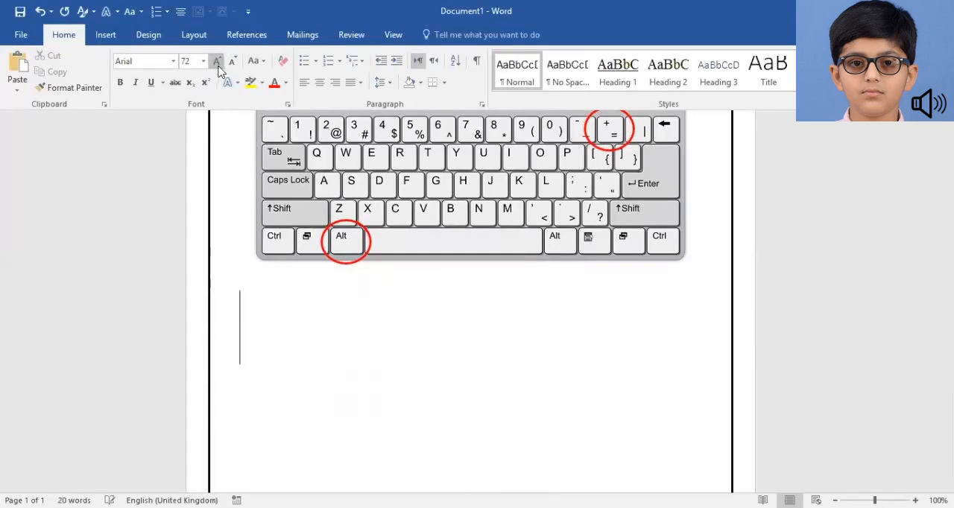
{"action": "left_click", "coordinate": [319, 84]}
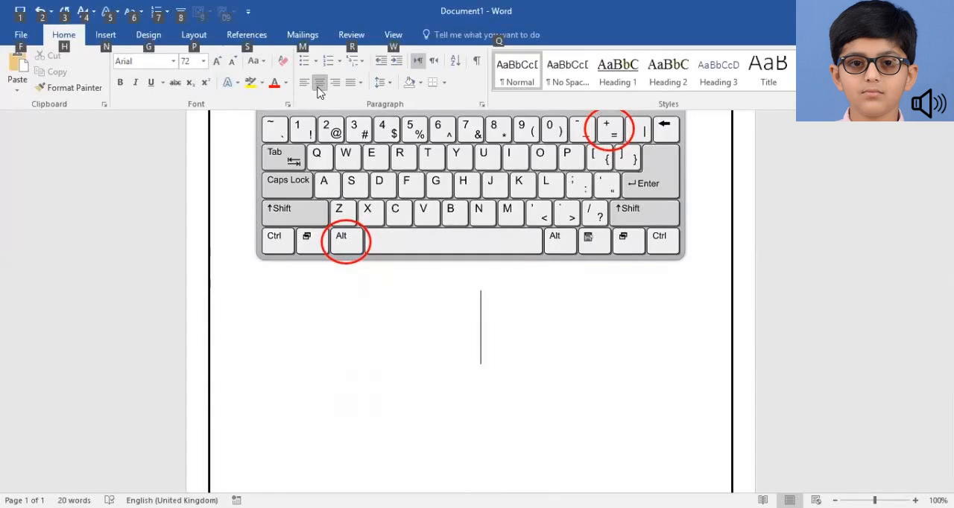
{"action": "key", "text": "alt+equal"}
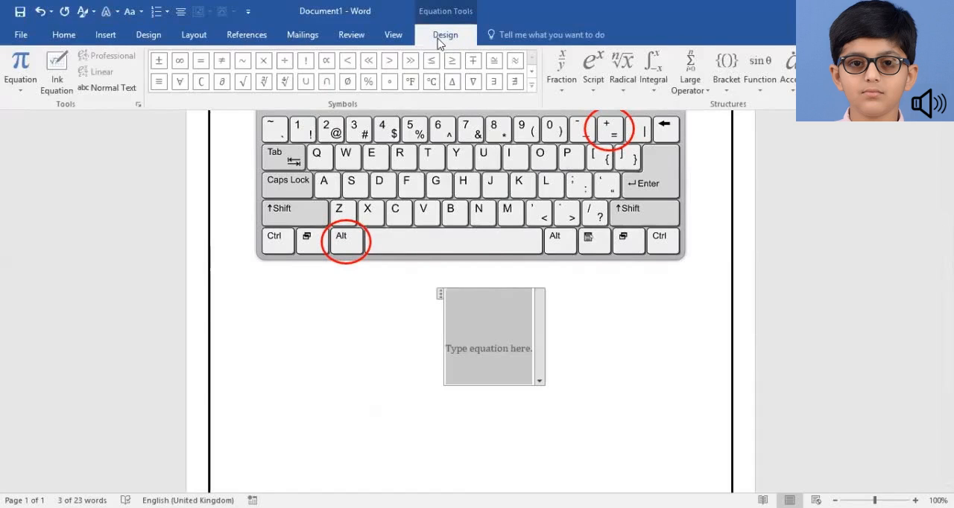
Look through the Basic Math, Geometry and Greek Letters sets of equation symbols
{"action": "left_click", "coordinate": [533, 88]}
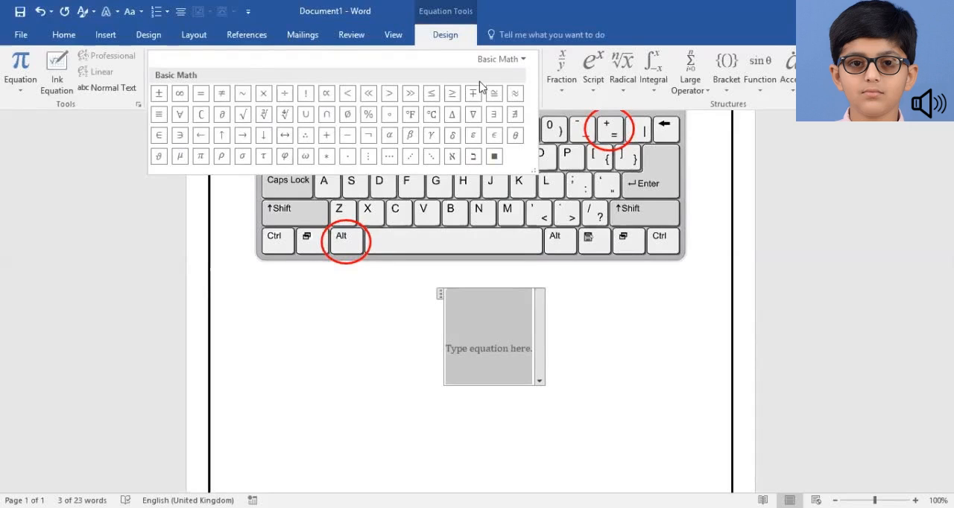
{"action": "left_click", "coordinate": [524, 60]}
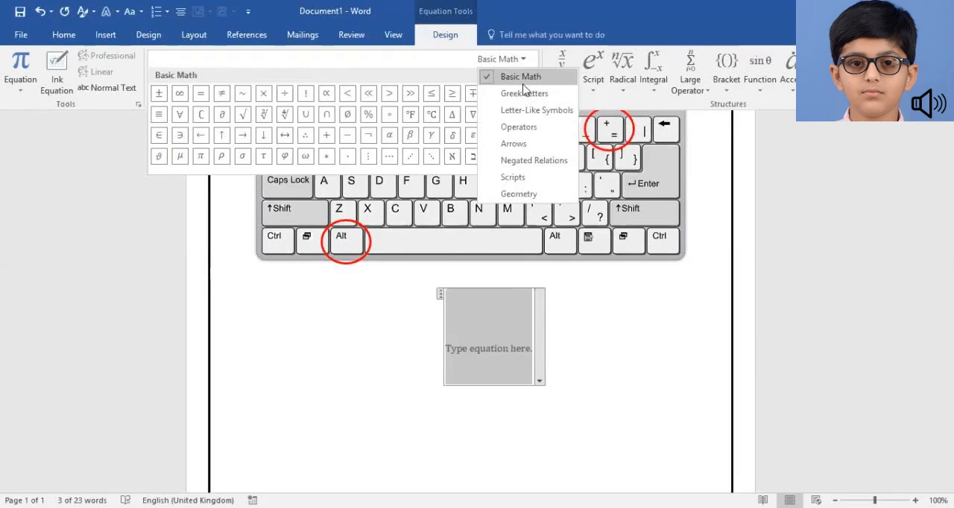
{"action": "left_click", "coordinate": [514, 196]}
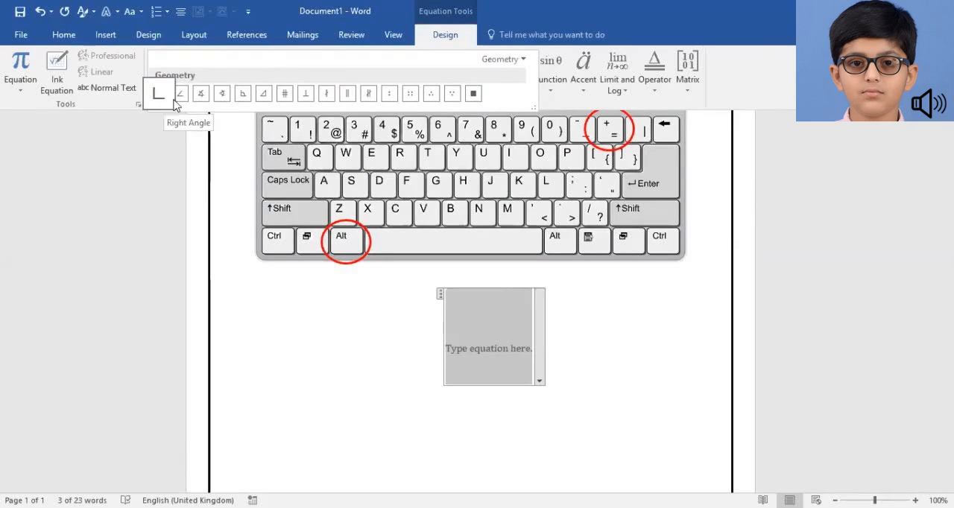
{"action": "left_click", "coordinate": [523, 60]}
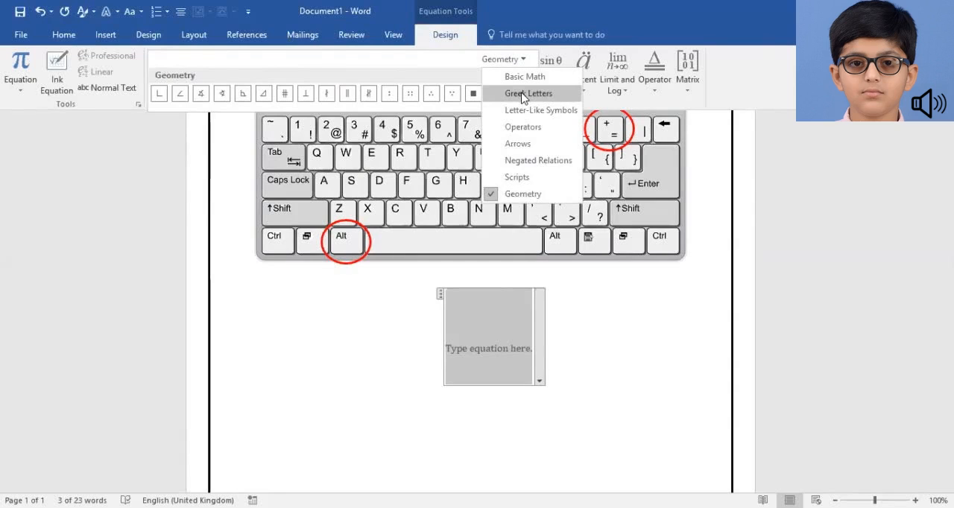
{"action": "left_click", "coordinate": [523, 95]}
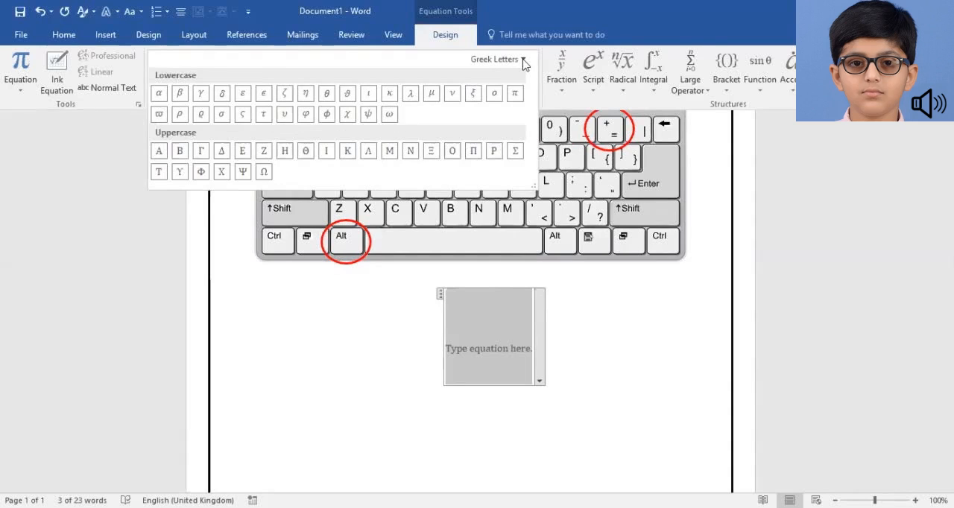
Examine the available fraction, radical, bracket and operator structures for equations
{"action": "left_click", "coordinate": [564, 86]}
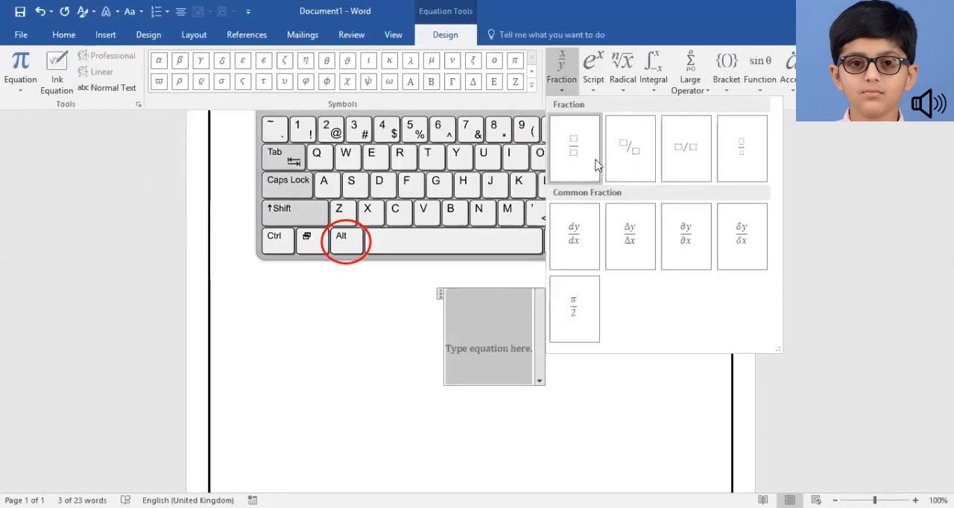
{"action": "left_click", "coordinate": [623, 88]}
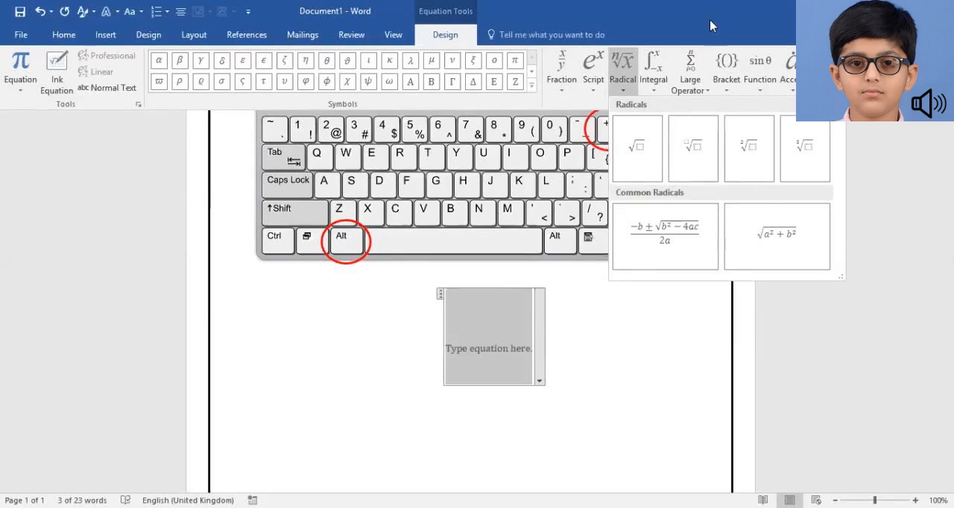
{"action": "left_click", "coordinate": [725, 90]}
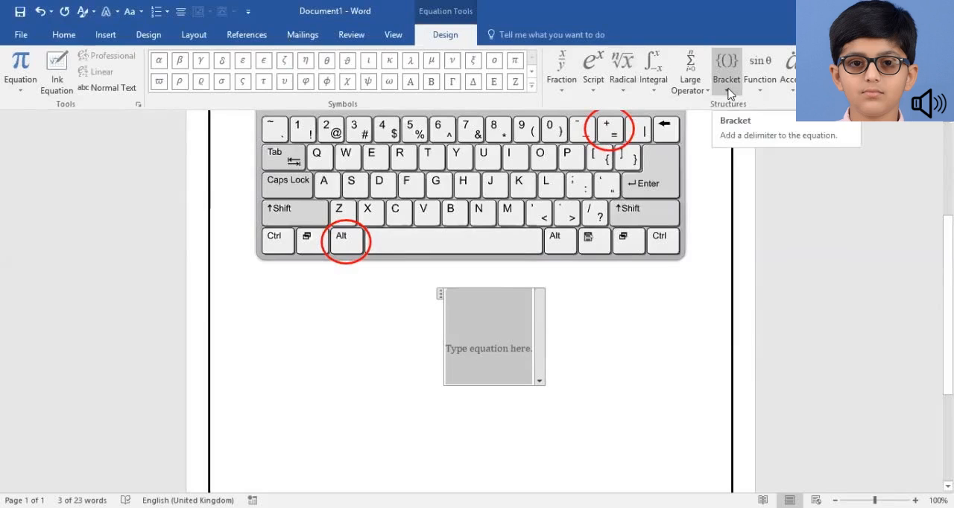
{"action": "left_click", "coordinate": [728, 90]}
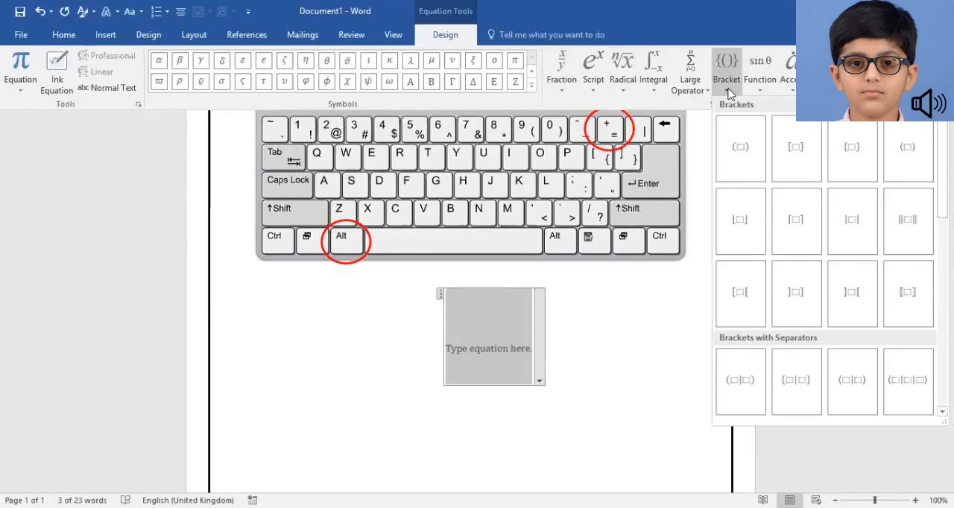
{"action": "left_click", "coordinate": [729, 93]}
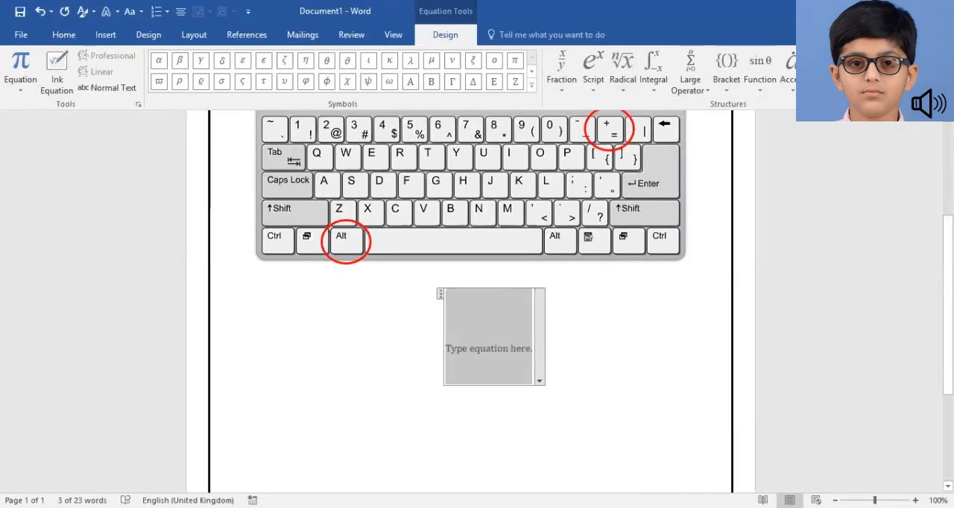
{"action": "left_click", "coordinate": [866, 88]}
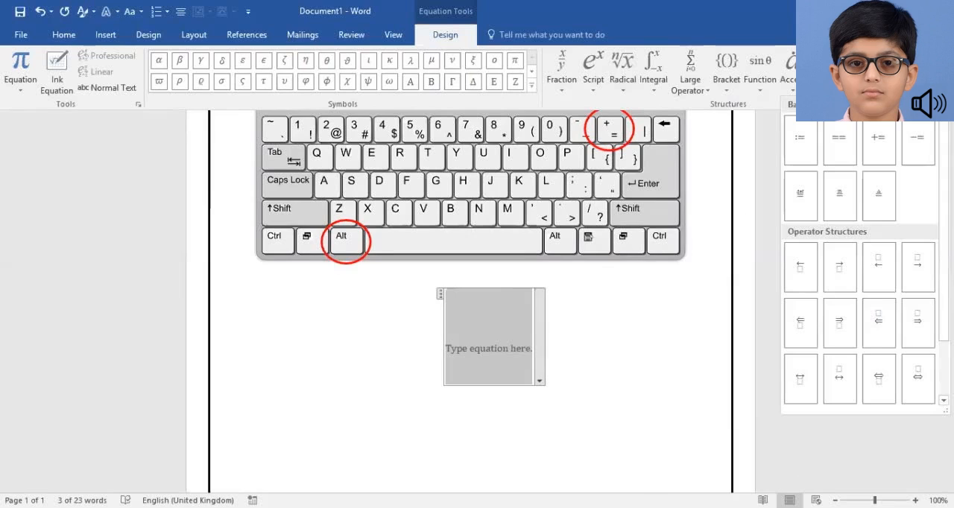
{"action": "left_click", "coordinate": [593, 187]}
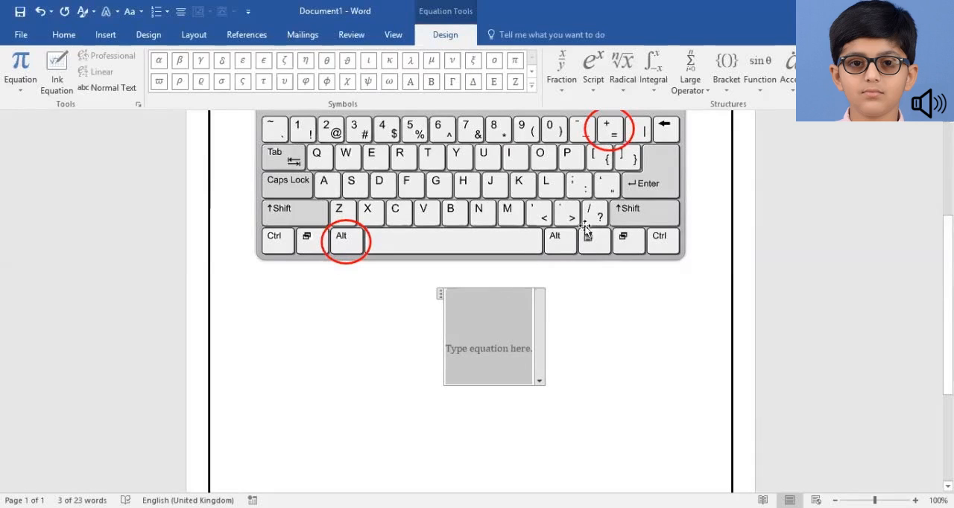
Insert a stacked fraction into the equation and go to its empty numerator
{"action": "left_click", "coordinate": [566, 93]}
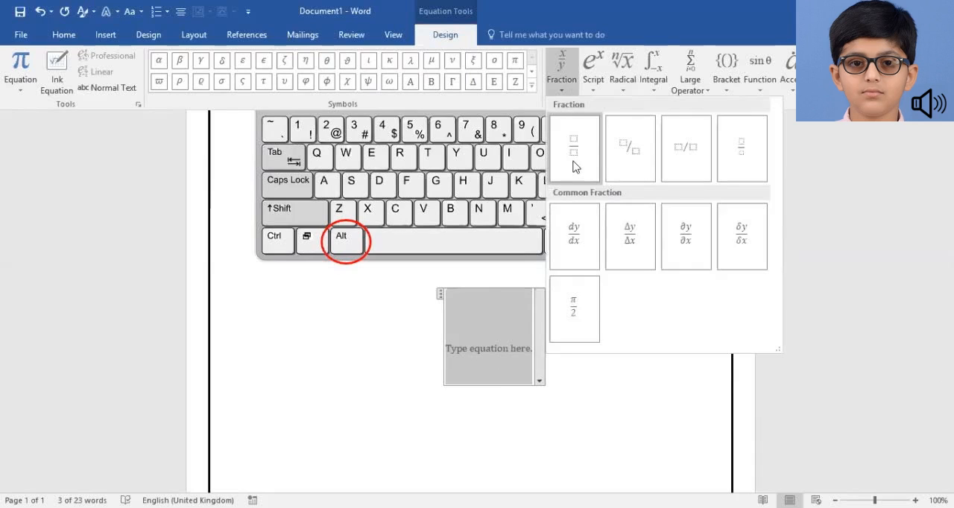
{"action": "left_click", "coordinate": [574, 166]}
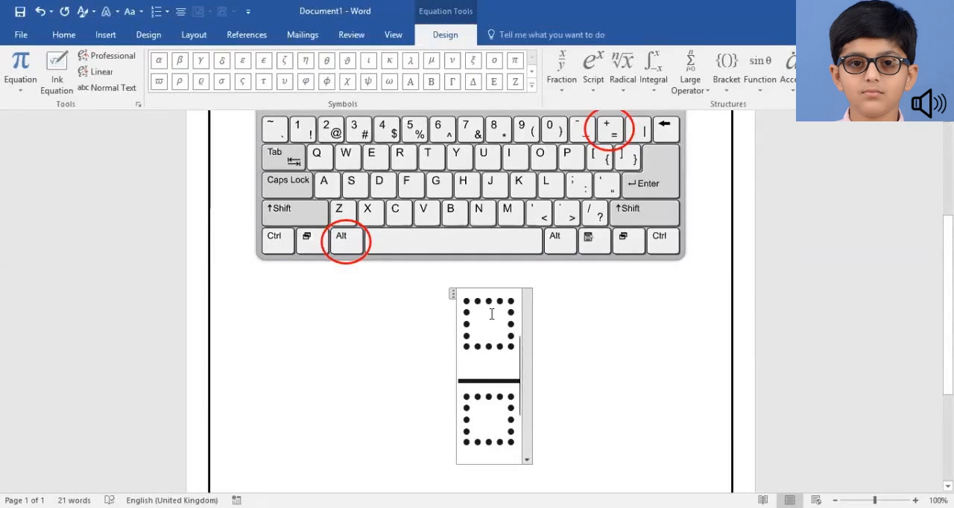
{"action": "key", "text": "Left"}
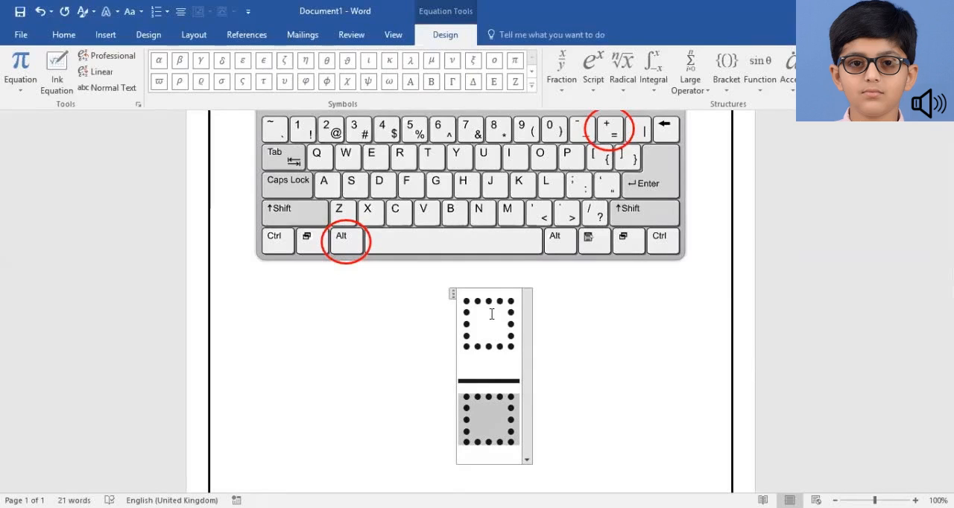
{"action": "key", "text": "Up"}
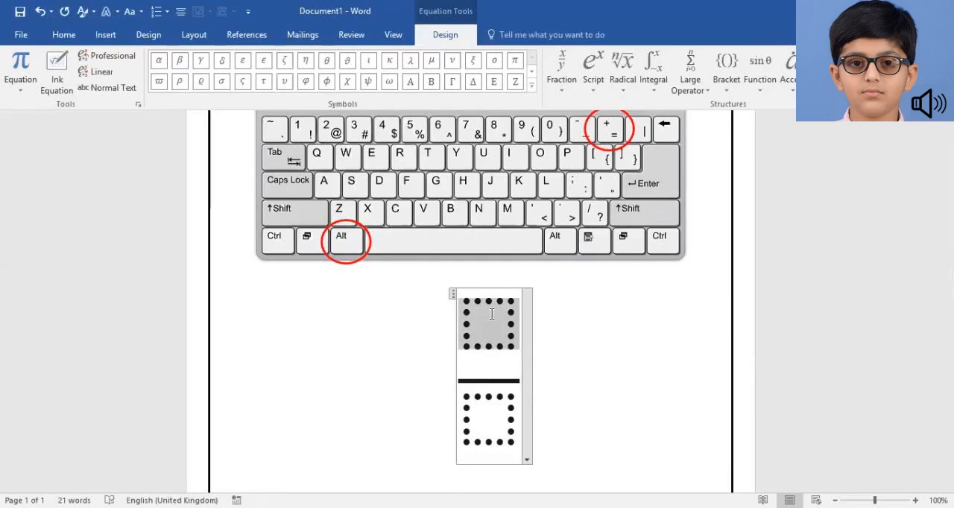
Enter x² − 7x + 12 as the fraction's numerator, with the 2 as a superscript
{"action": "type", "text": "x"}
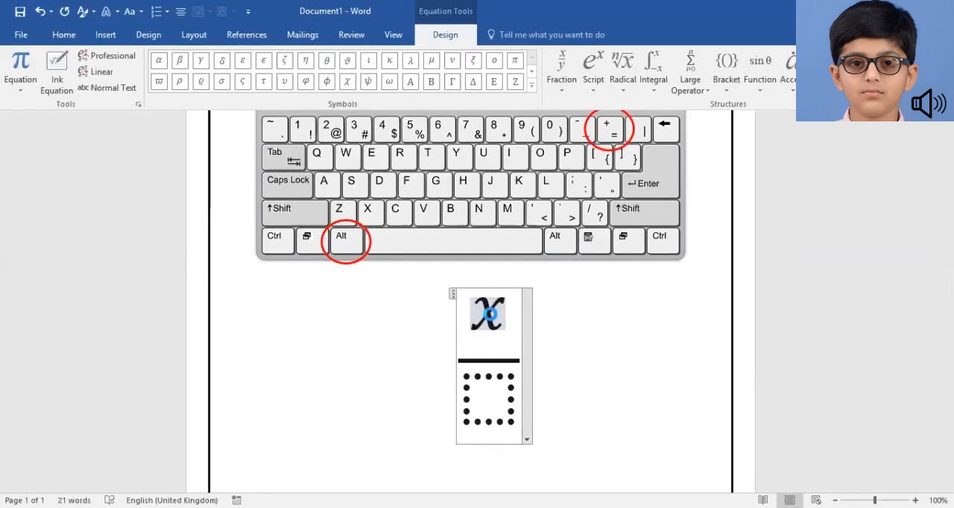
{"action": "type", "text": "^"}
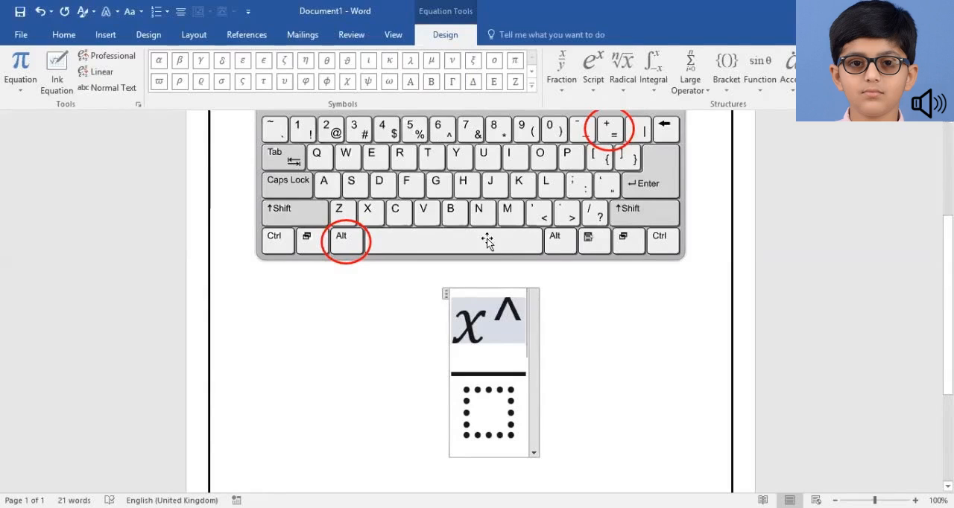
{"action": "type", "text": "2"}
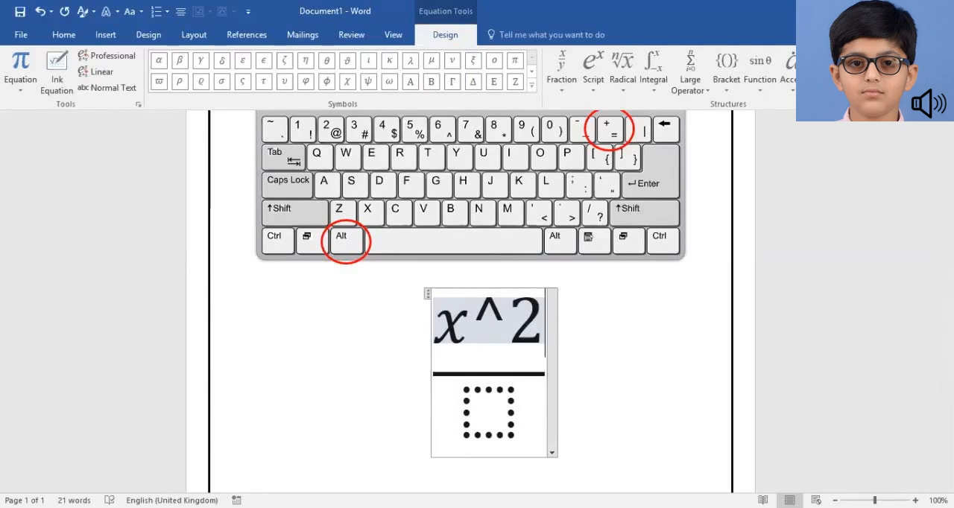
{"action": "key", "text": "space"}
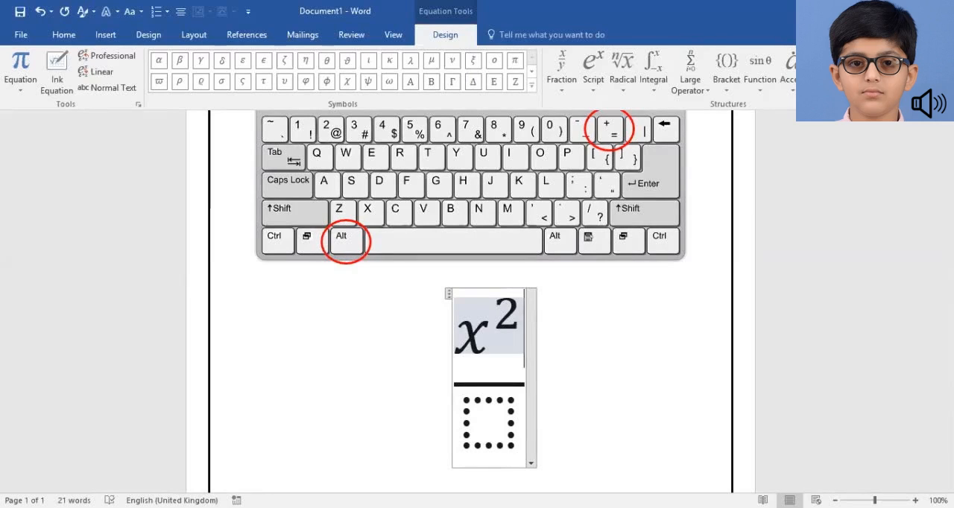
{"action": "type", "text": "-7x"}
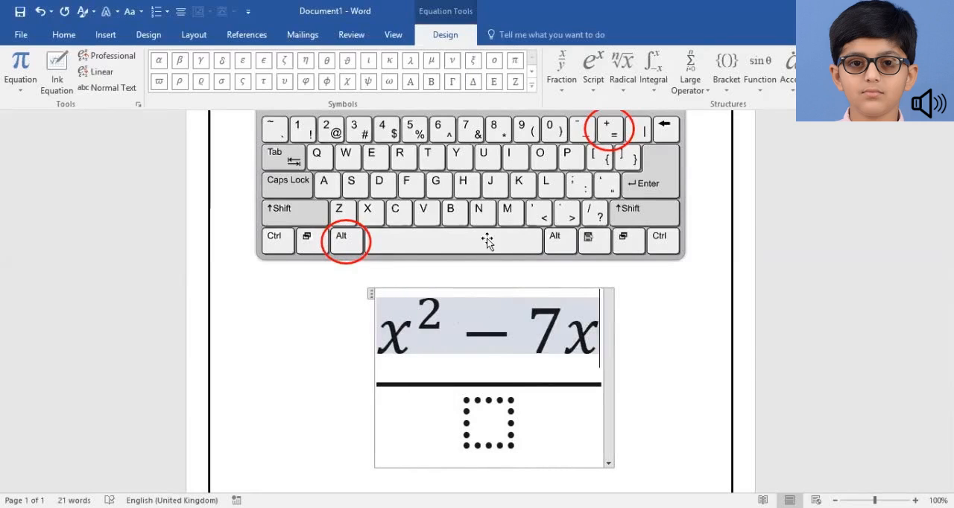
{"action": "type", "text": "+12"}
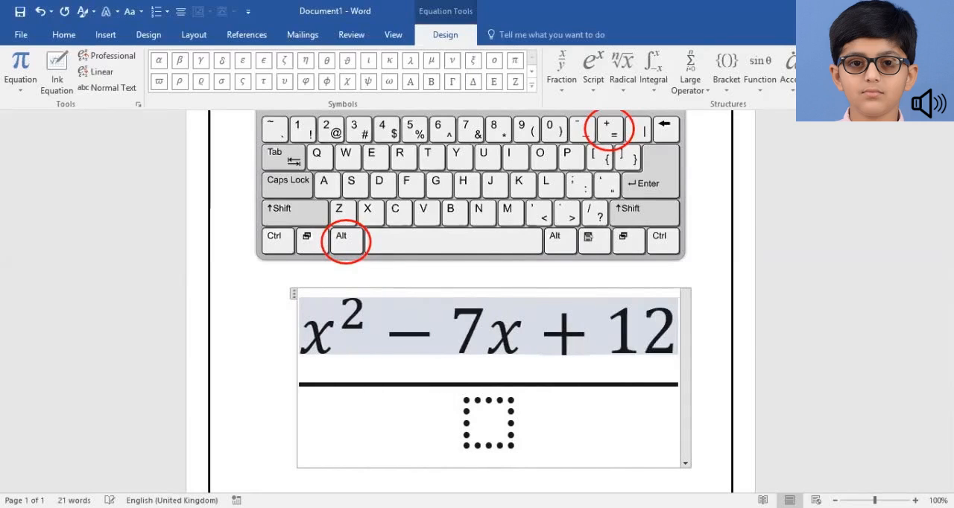
Fill the fraction's denominator with x raised to the stacked fraction 3/2, followed by + 8x
{"action": "key", "text": "Down"}
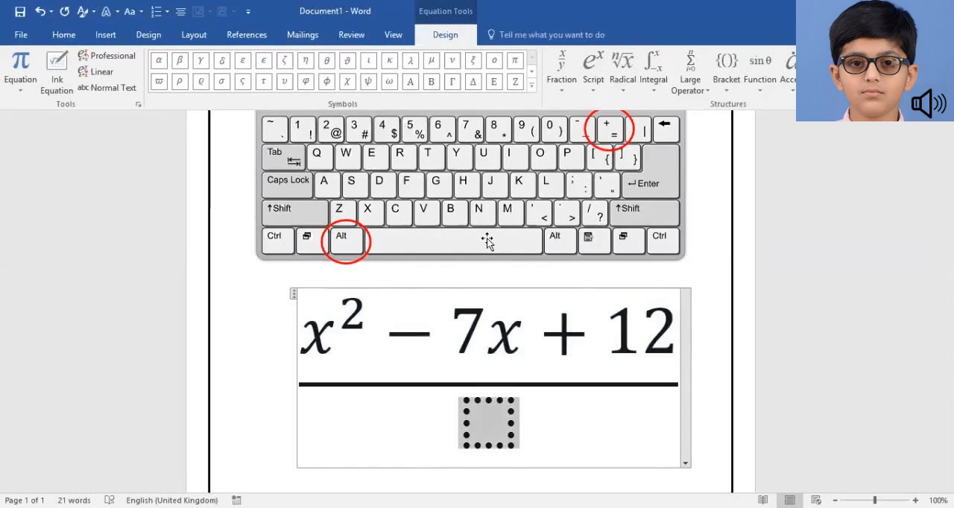
{"action": "type", "text": "x"}
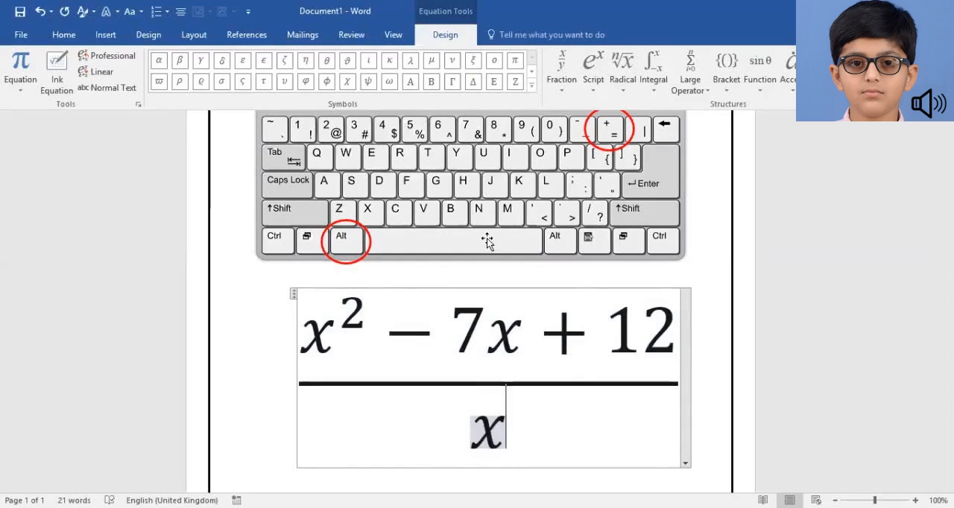
{"action": "type", "text": "^"}
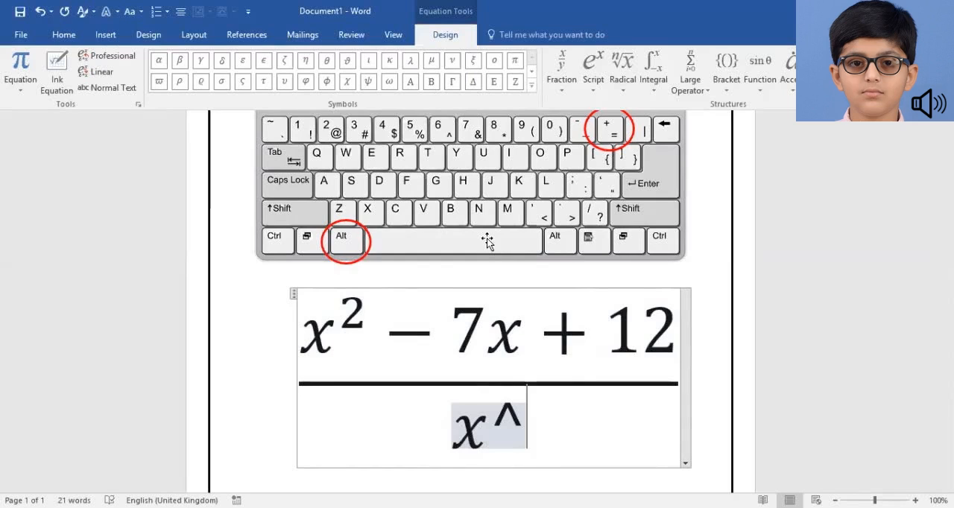
{"action": "type", "text": "("}
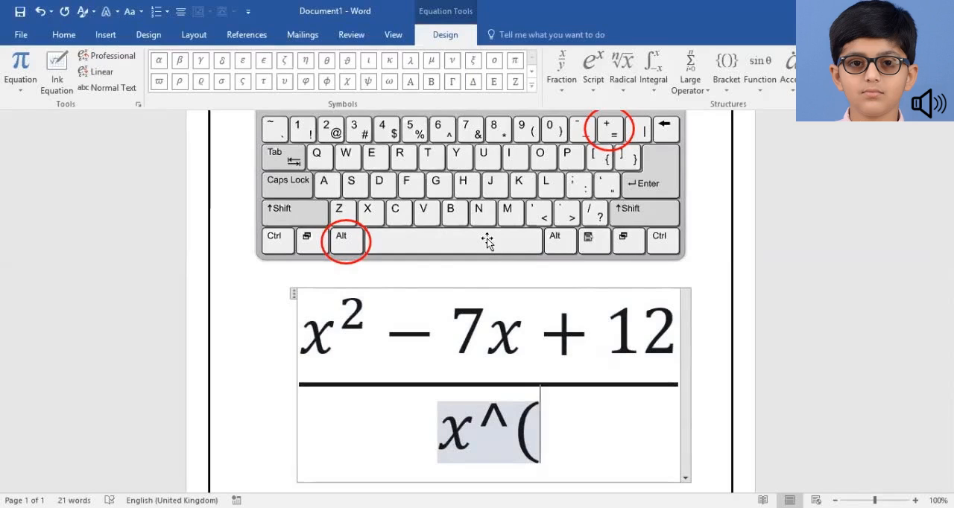
{"action": "type", "text": "3"}
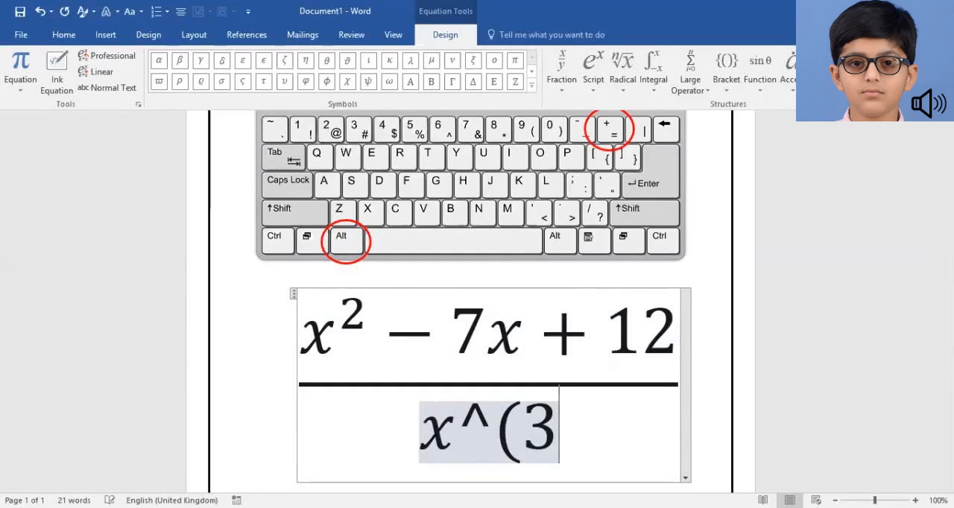
{"action": "type", "text": "/2)"}
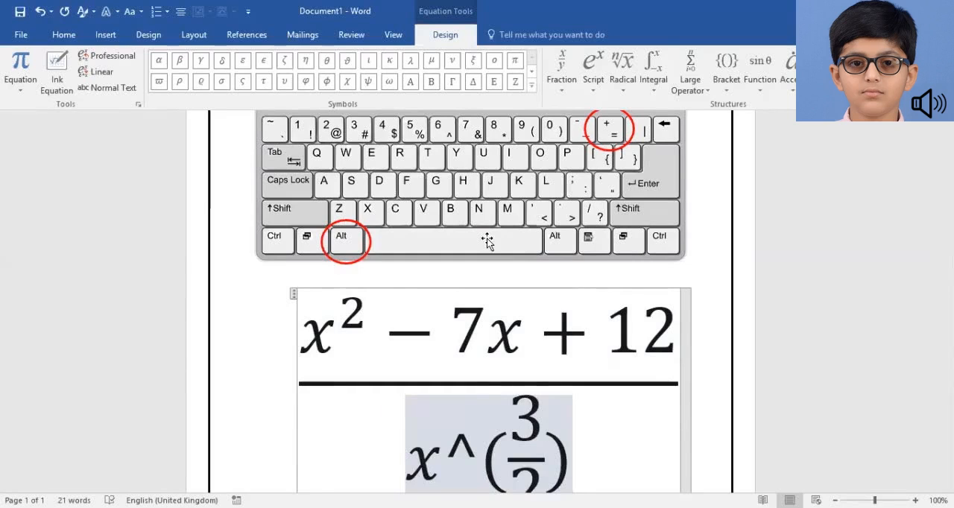
{"action": "key", "text": "space"}
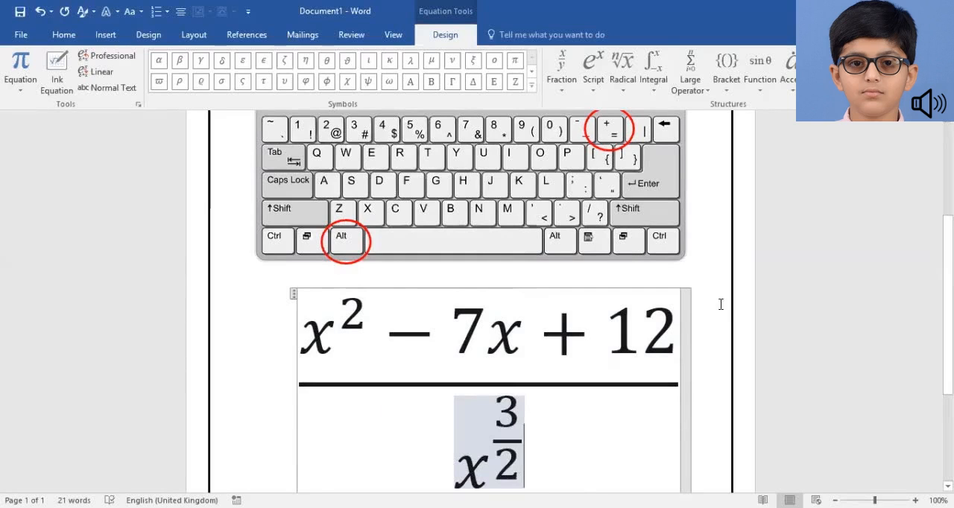
{"action": "scroll", "coordinate": [477, 298], "scroll_direction": "down", "scroll_amount": 2}
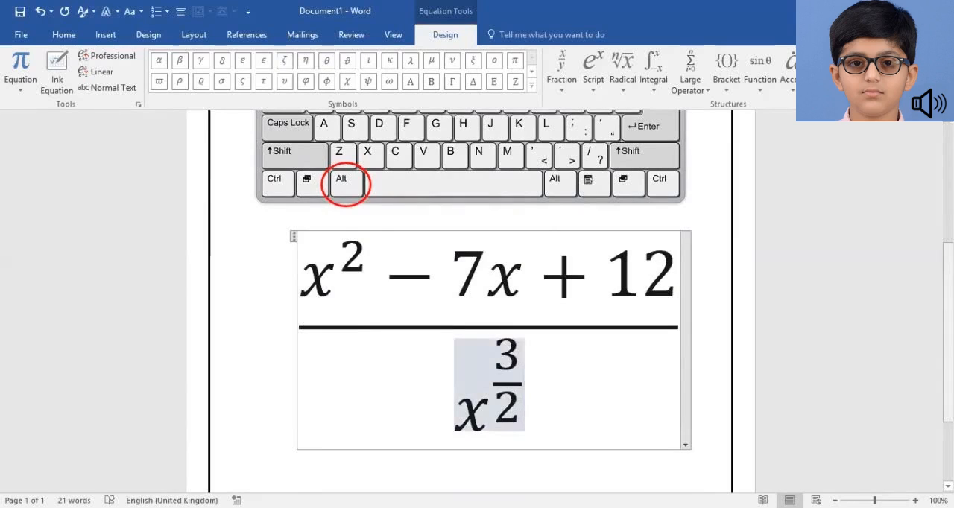
{"action": "type", "text": "+ 8x"}
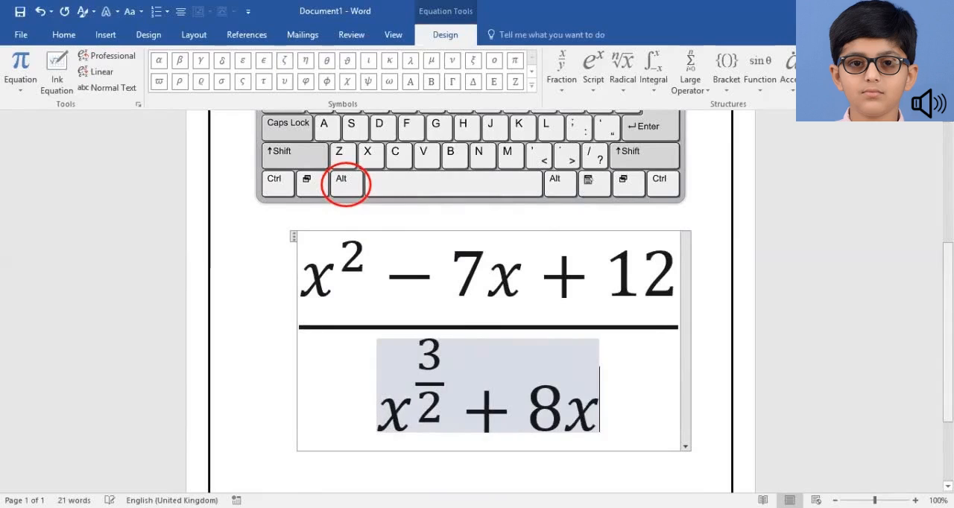
{"action": "type", "text": "^3"}
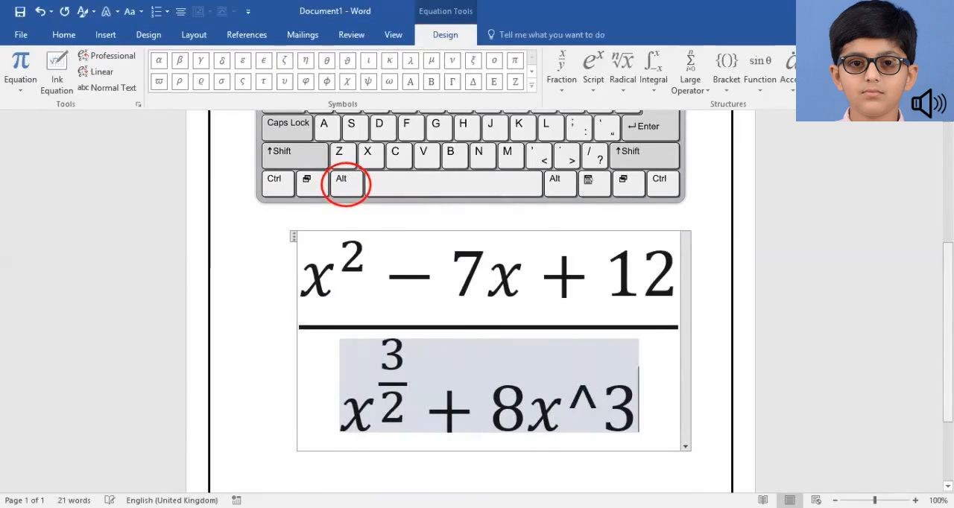
Raise the denominator's last x to the power 3 as a superscript and append − 12x
{"action": "key", "text": "space"}
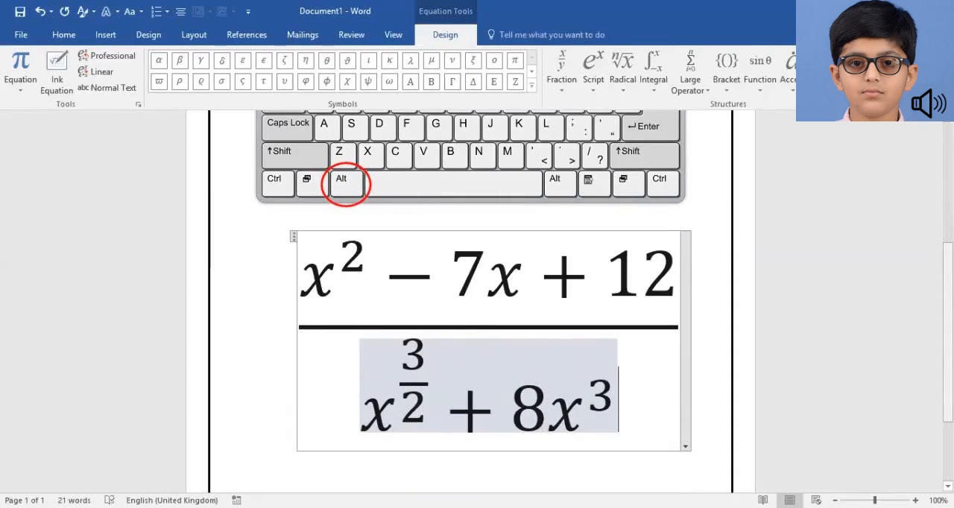
{"action": "type", "text": "-12"}
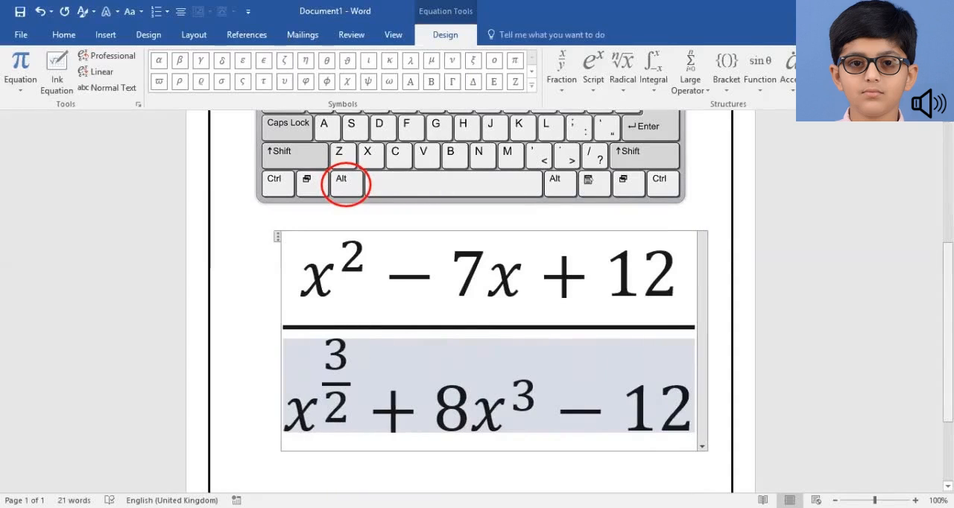
{"action": "type", "text": "x"}
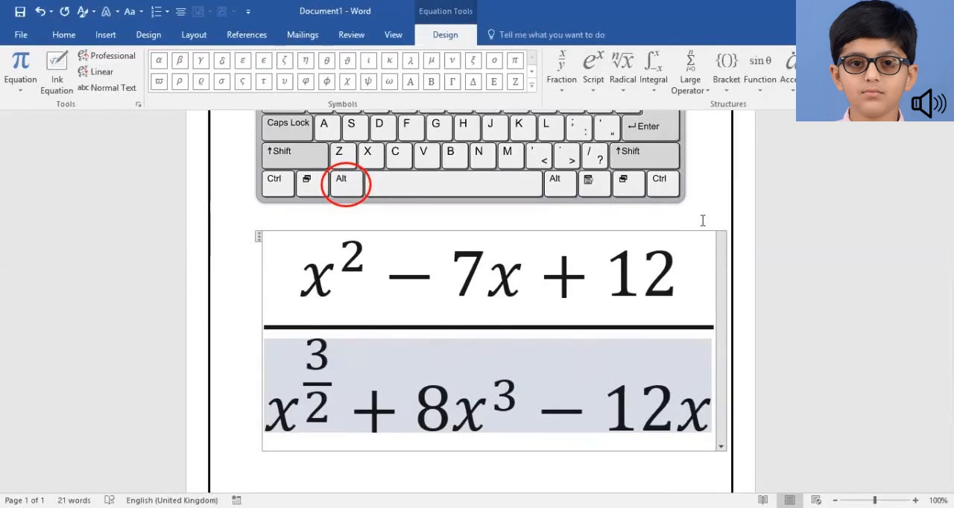
Delete the whole fraction equation and insert a new empty equation in its place
{"action": "key", "text": "ctrl+a"}
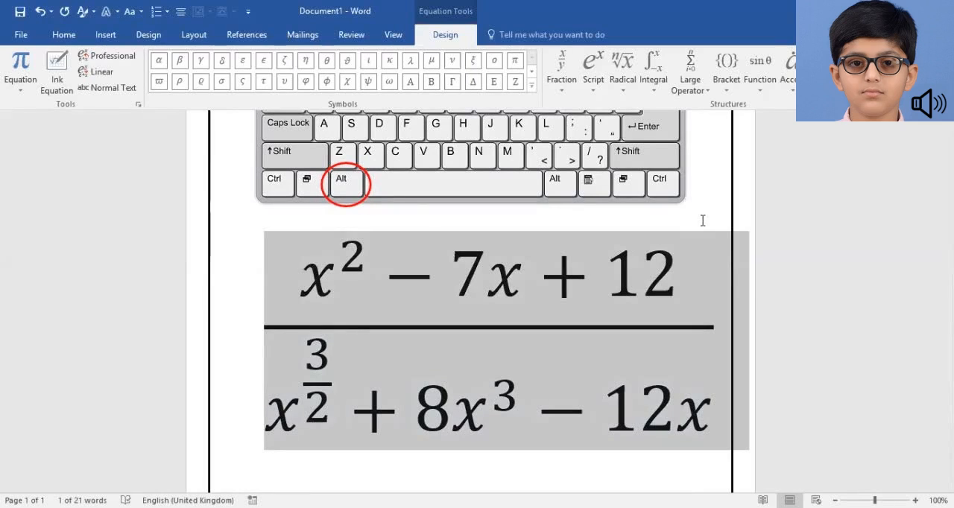
{"action": "key", "text": "Delete"}
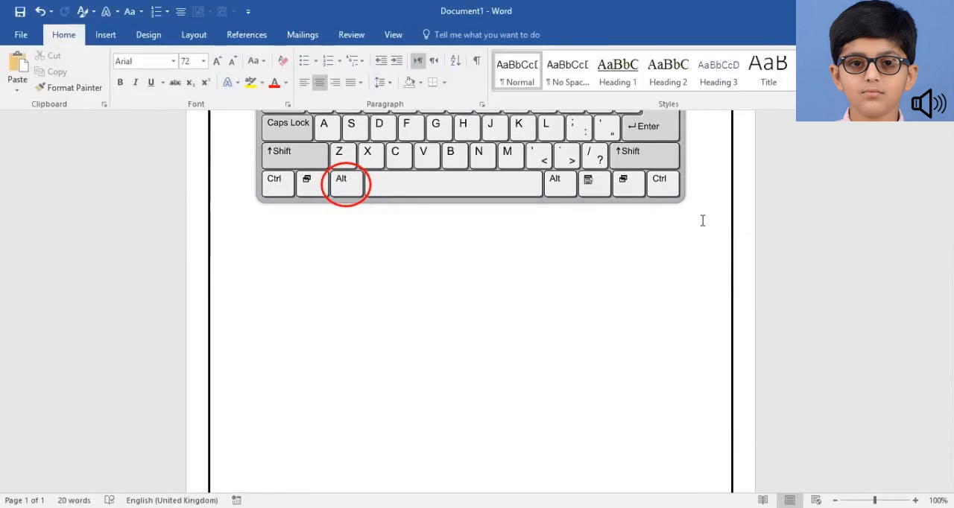
{"action": "key", "text": "alt+equal"}
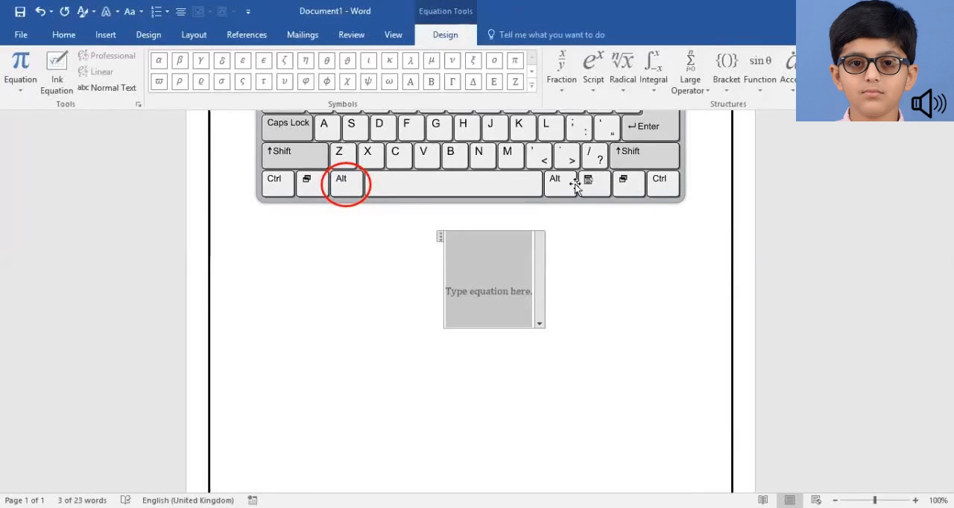
Enter the density formula ρ = mass/volume using the lowercase Greek rho symbol, with mass over volume as a stacked fraction
{"action": "left_click", "coordinate": [532, 88]}
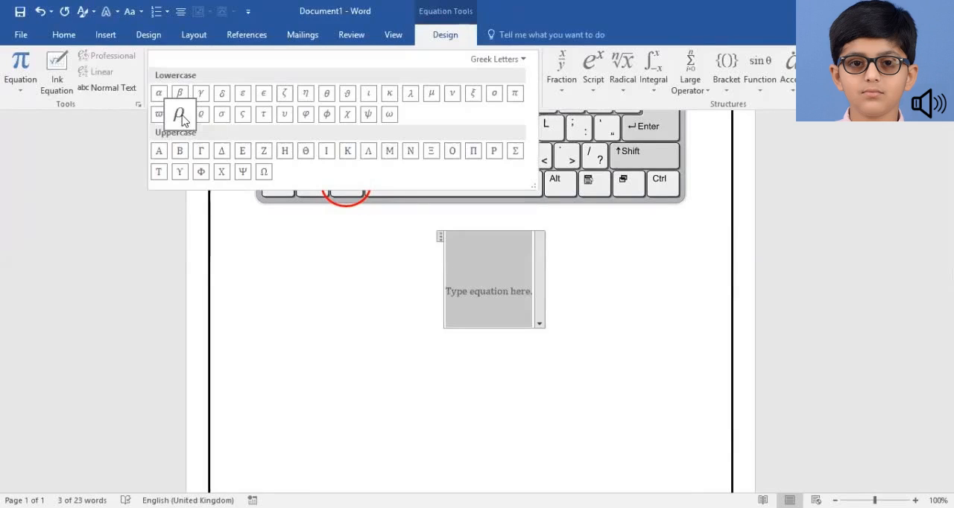
{"action": "left_click", "coordinate": [180, 116]}
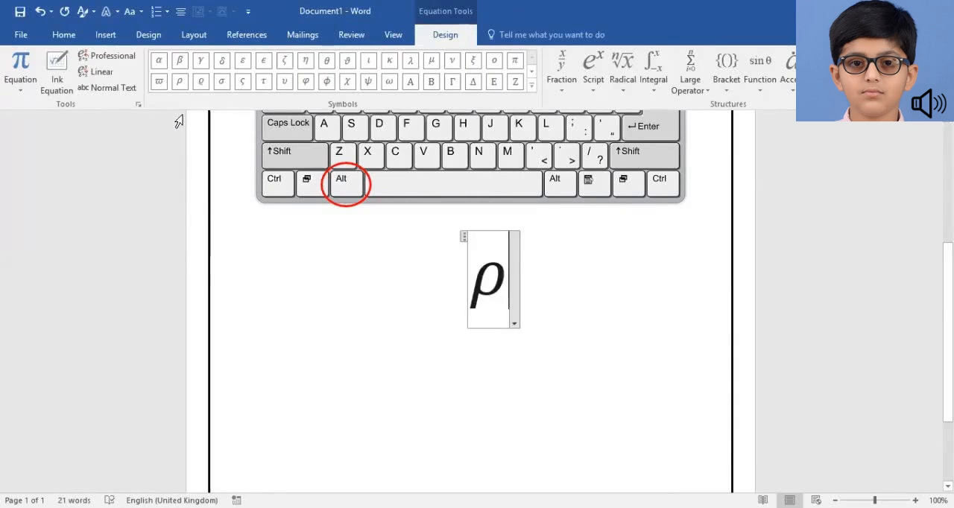
{"action": "type", "text": "= "}
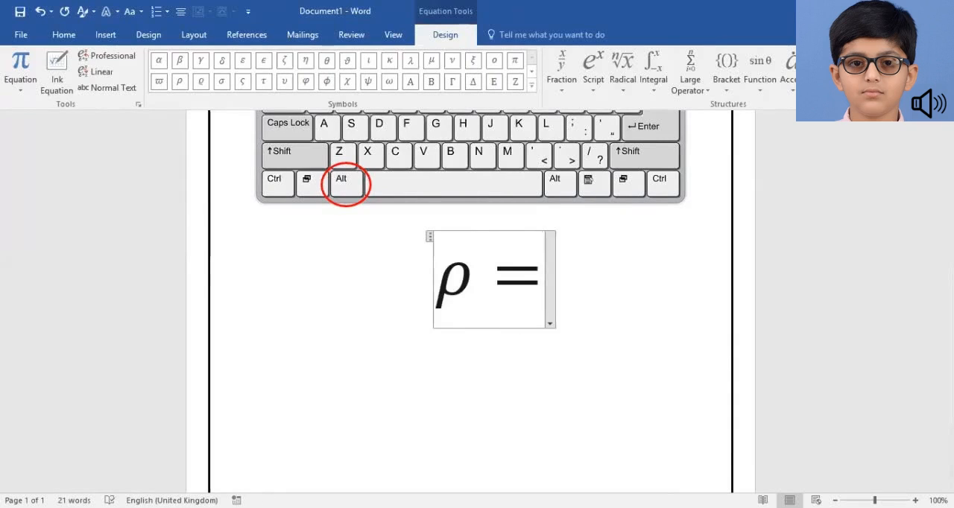
{"action": "type", "text": "mass/"}
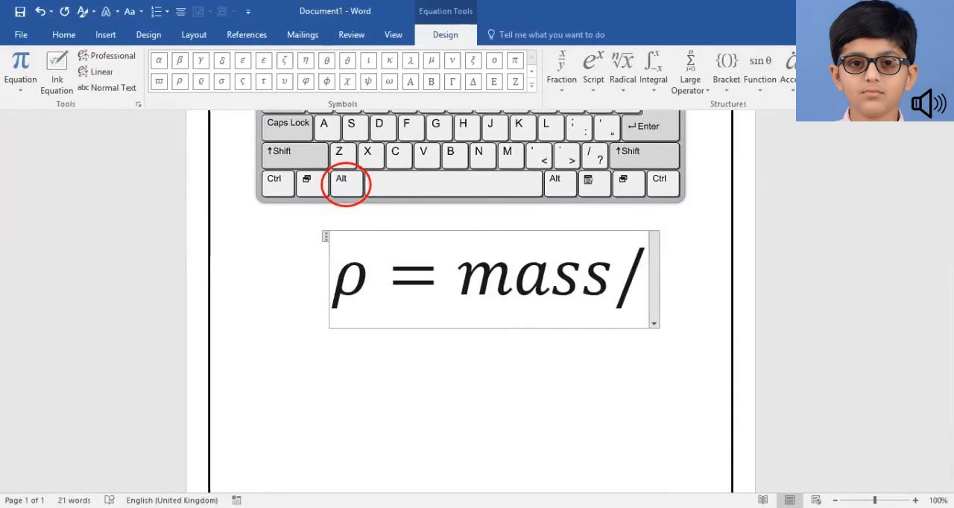
{"action": "type", "text": "volume"}
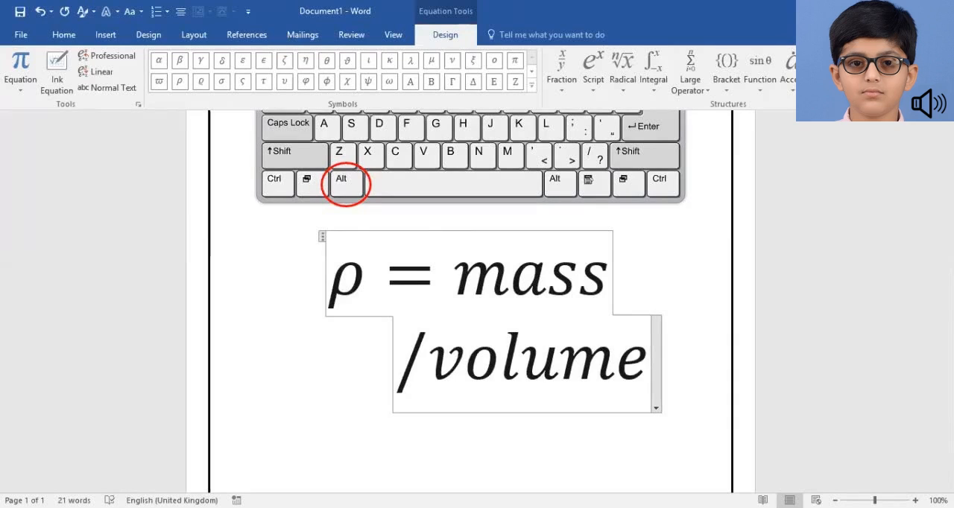
{"action": "key", "text": "space"}
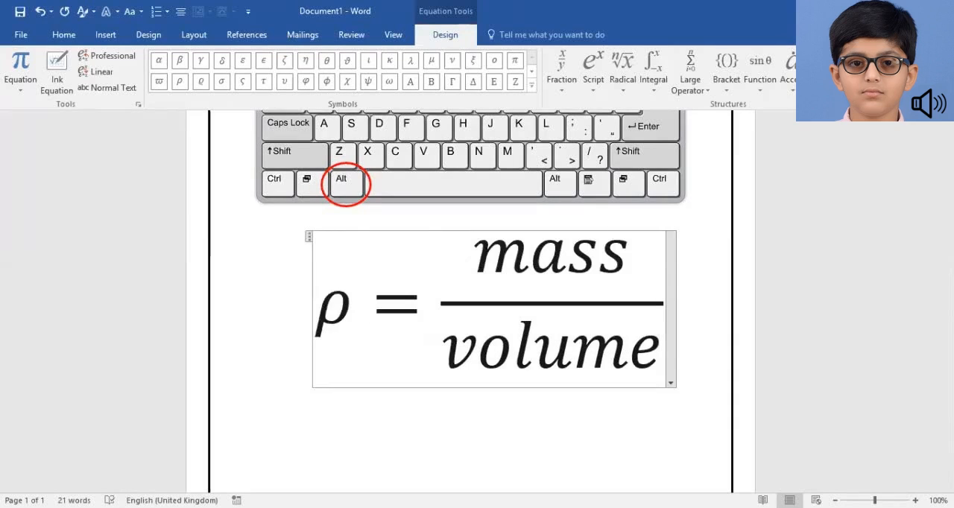
Leave the density equation, return to its end, and examine the available fraction structures
{"action": "left_click", "coordinate": [179, 122]}
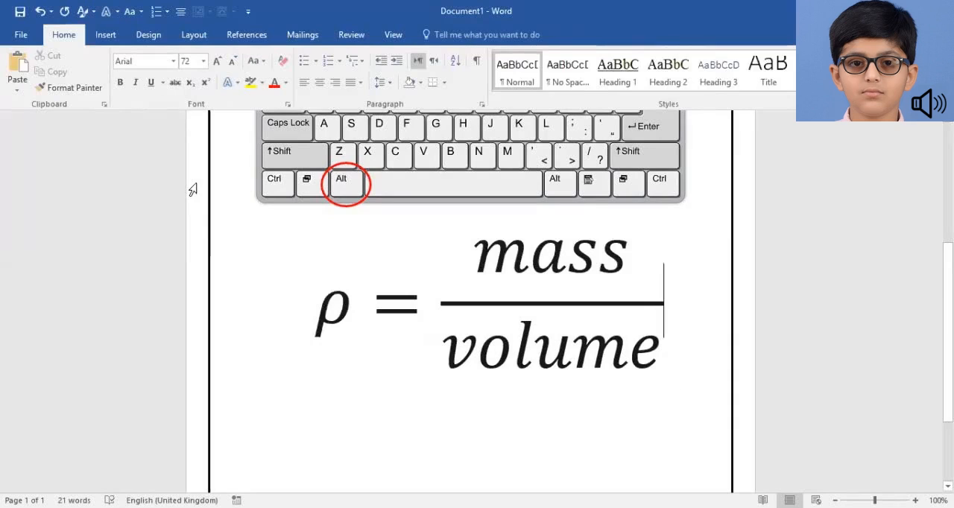
{"action": "key", "text": "Left"}
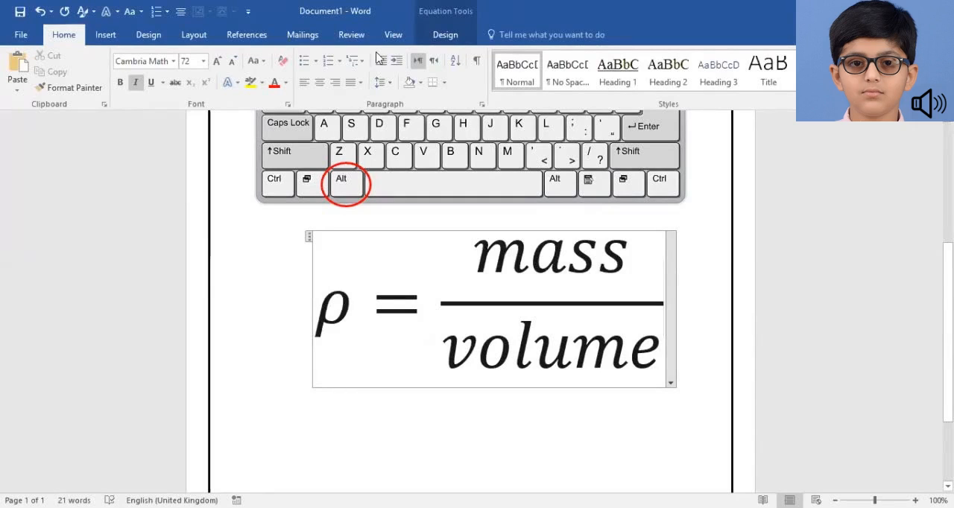
{"action": "left_click", "coordinate": [445, 35]}
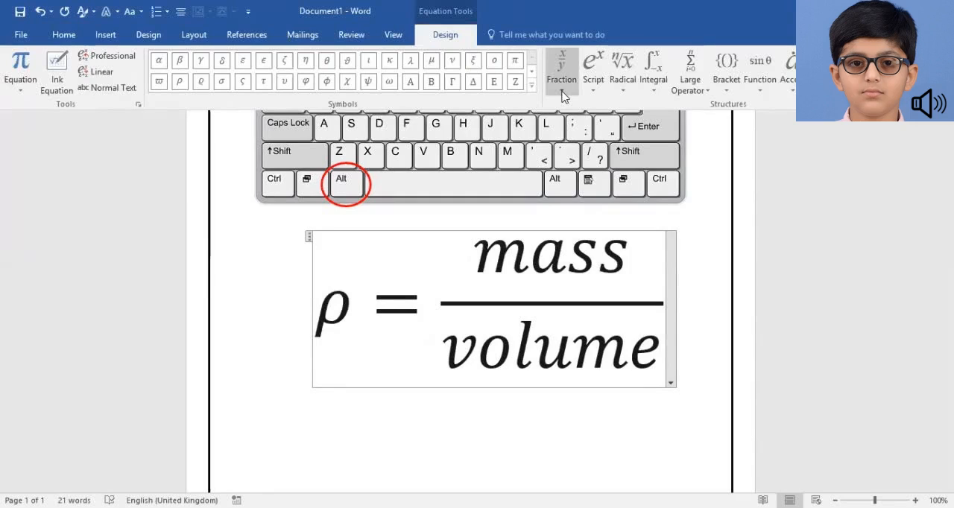
{"action": "left_click", "coordinate": [565, 96]}
{"action": "key", "text": "Escape"}
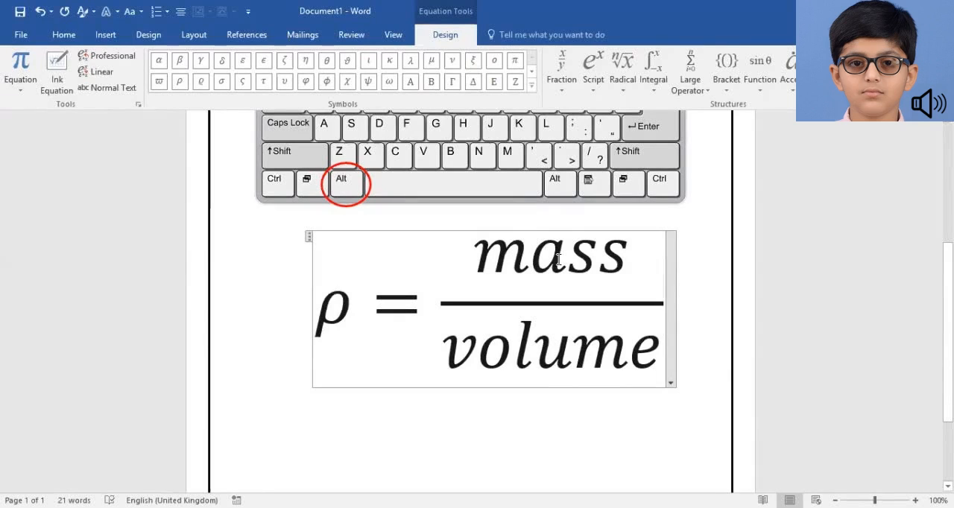
Replace the mass over volume fraction after the equals sign with the stacked fraction m over v
{"action": "key", "text": "BackSpace"}
{"action": "key", "text": "BackSpace"}
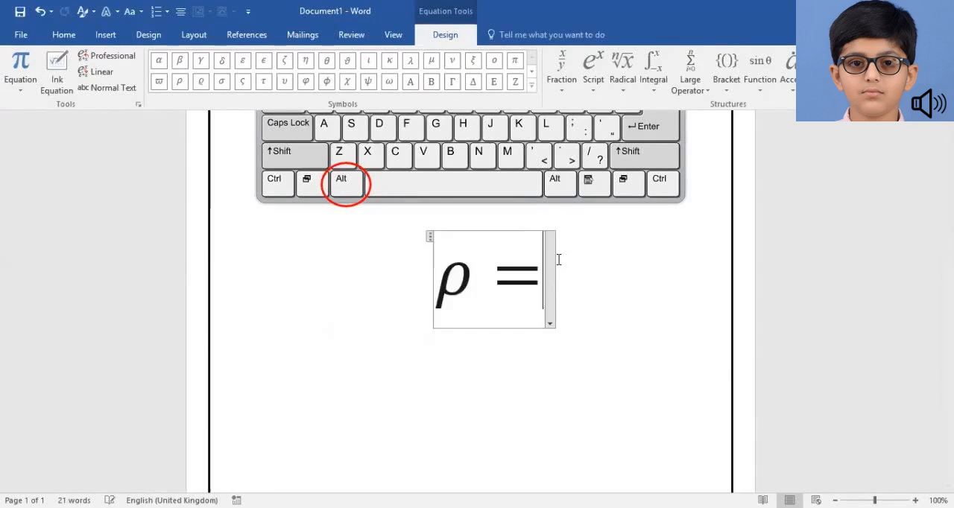
{"action": "type", "text": "m/"}
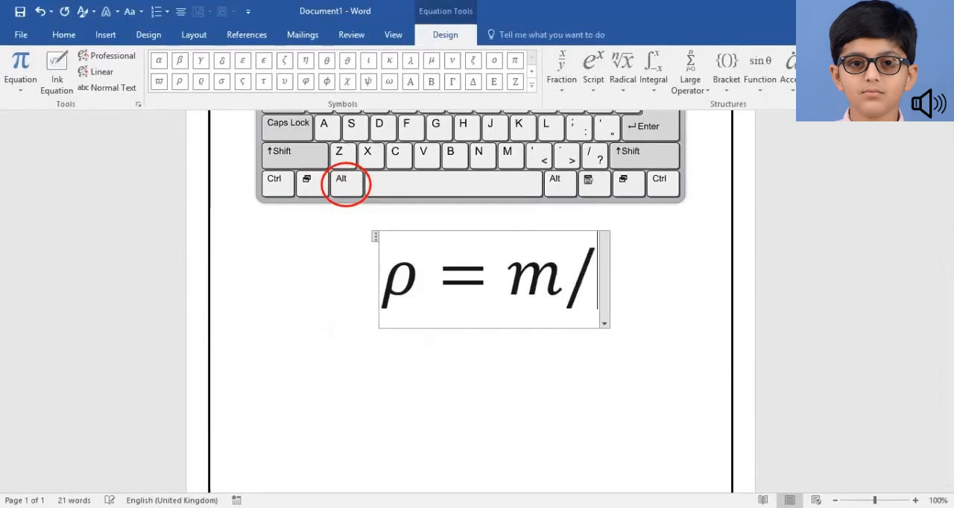
{"action": "type", "text": "v"}
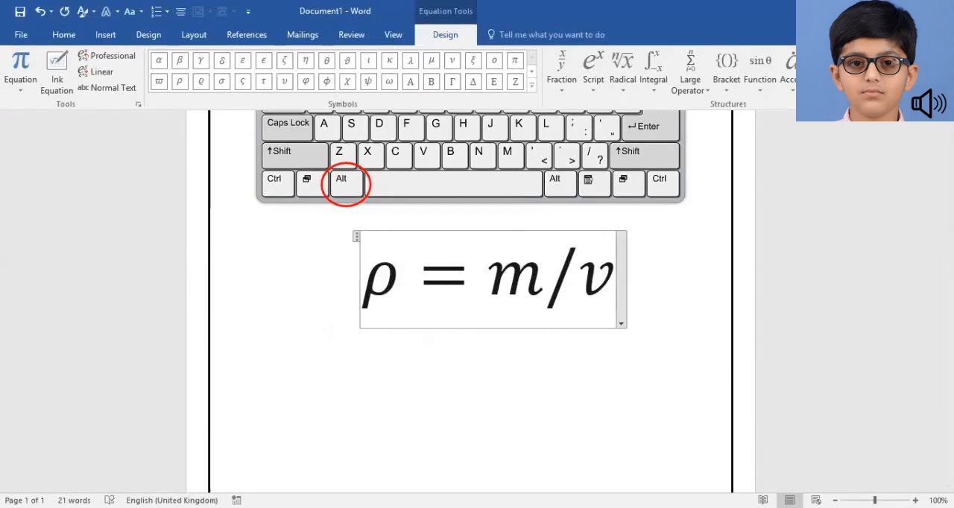
{"action": "key", "text": "space"}
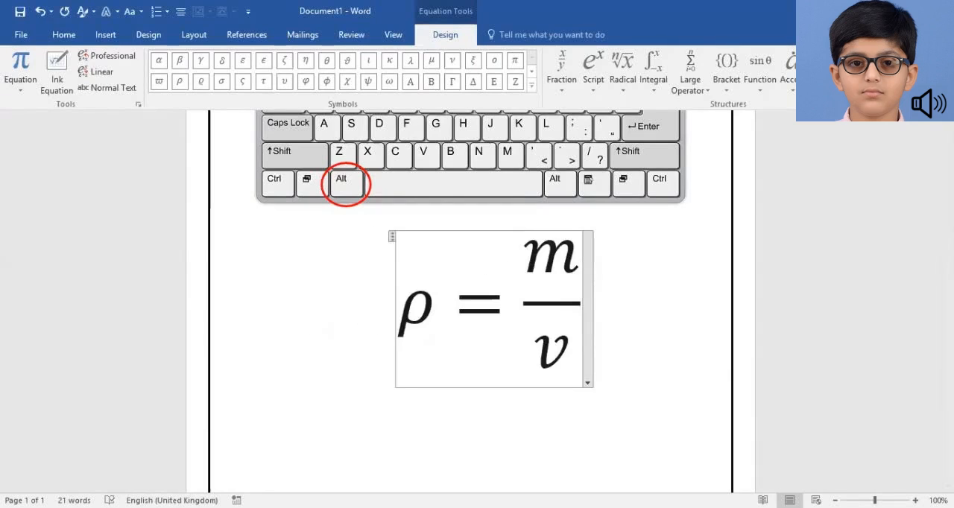